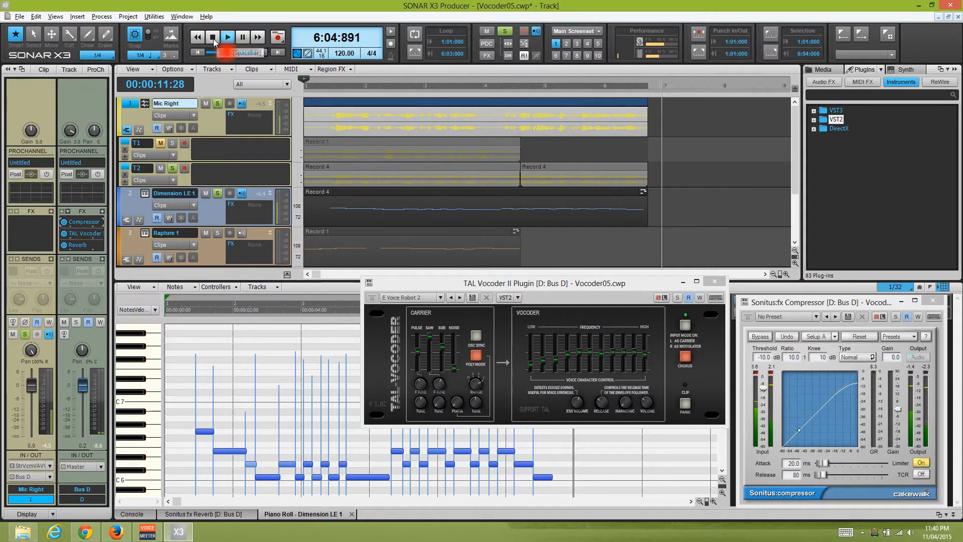
- Stop playback and view the TAL-Vocoder product page with its download links in Firefox
click(214, 38)
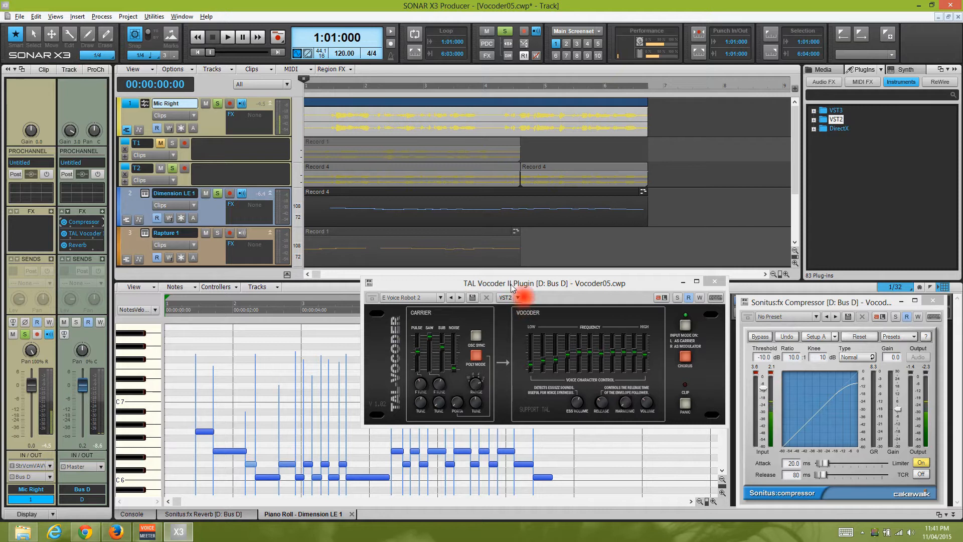
click(117, 532)
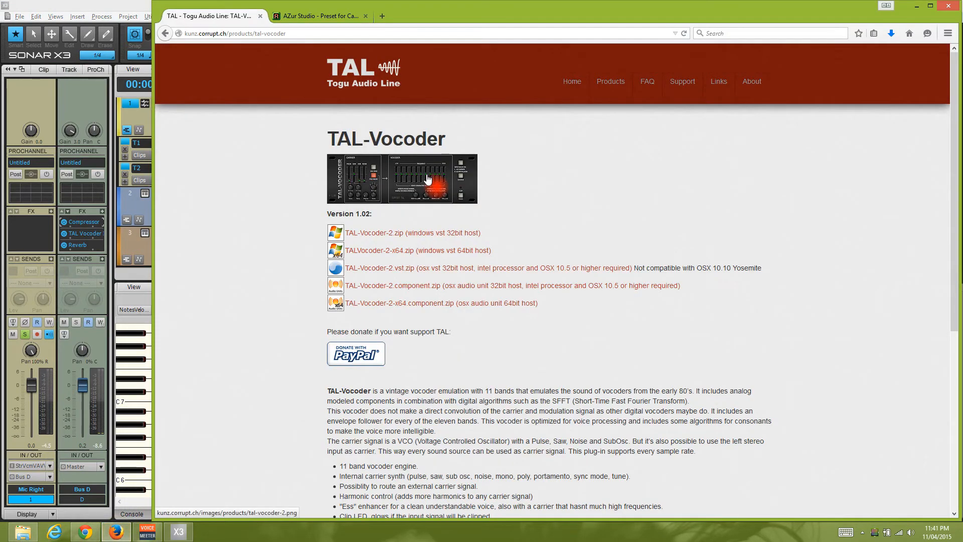
click(948, 7)
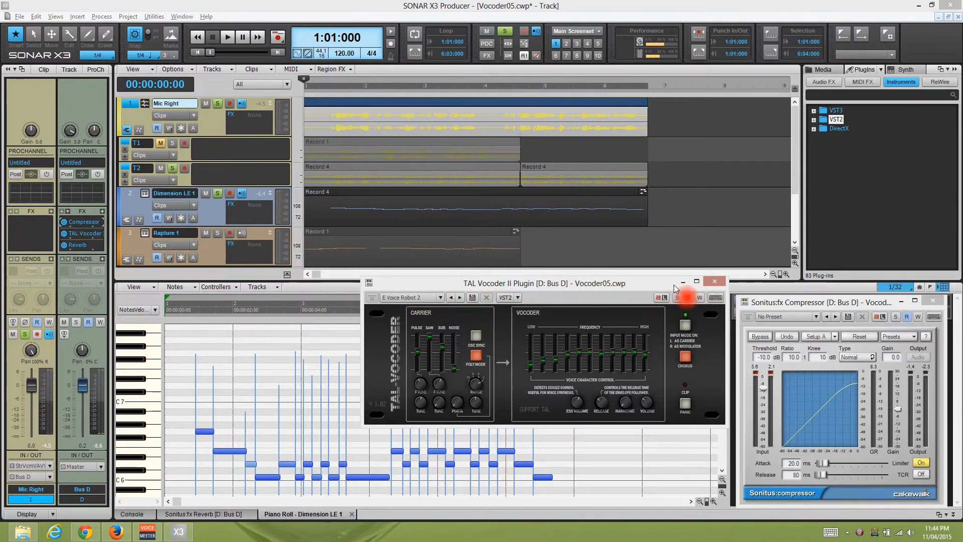
- Dock the TAL Vocoder II window below the tracks and inspect its controls alongside the Console
drag(644, 284, 599, 303)
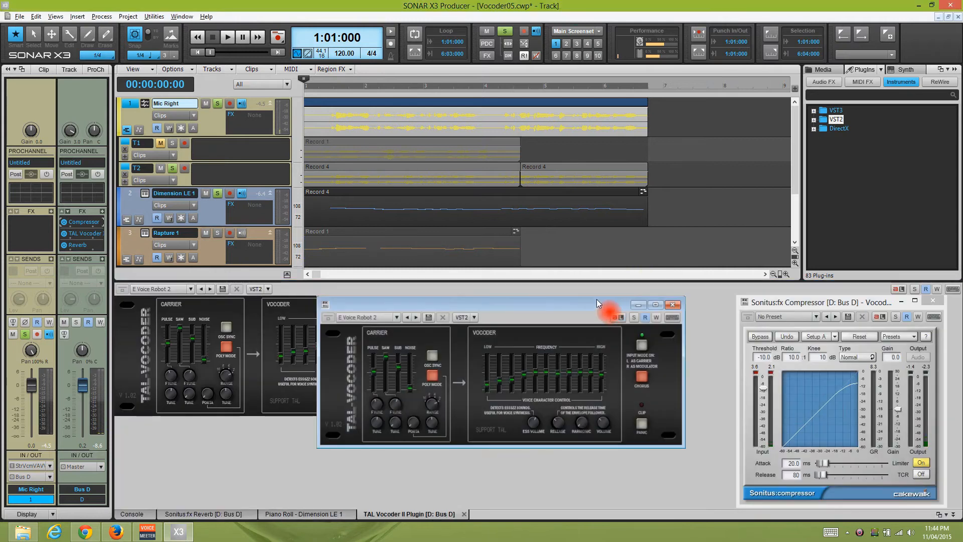
click(132, 514)
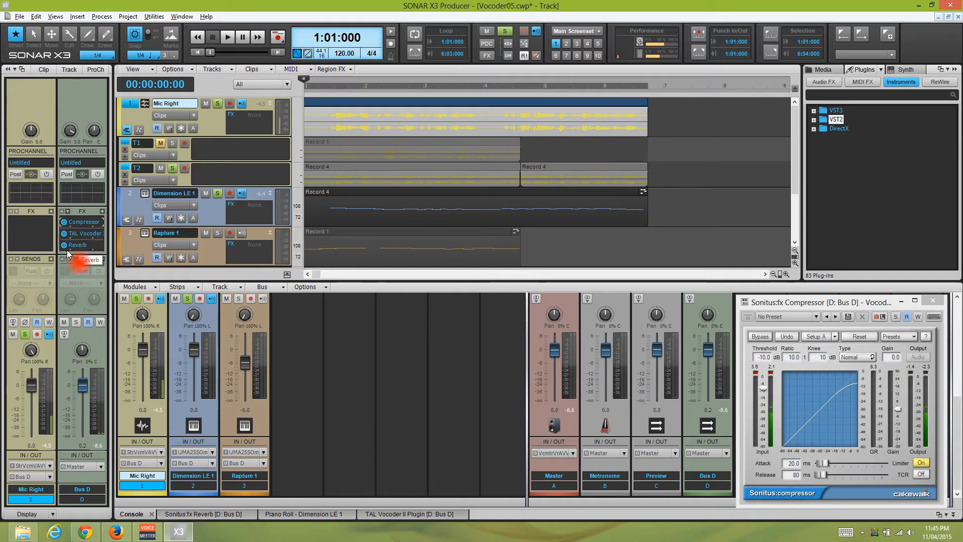
double_click(95, 235)
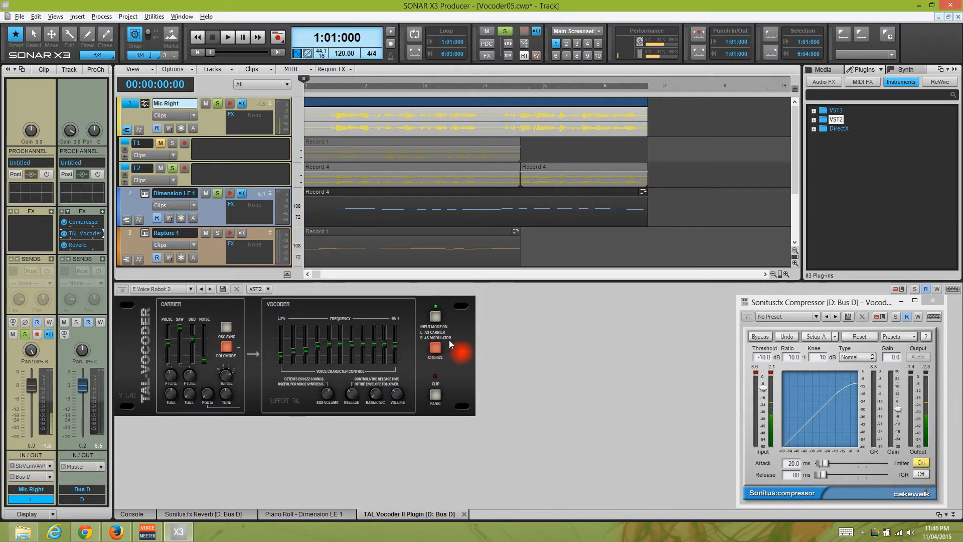
click(129, 513)
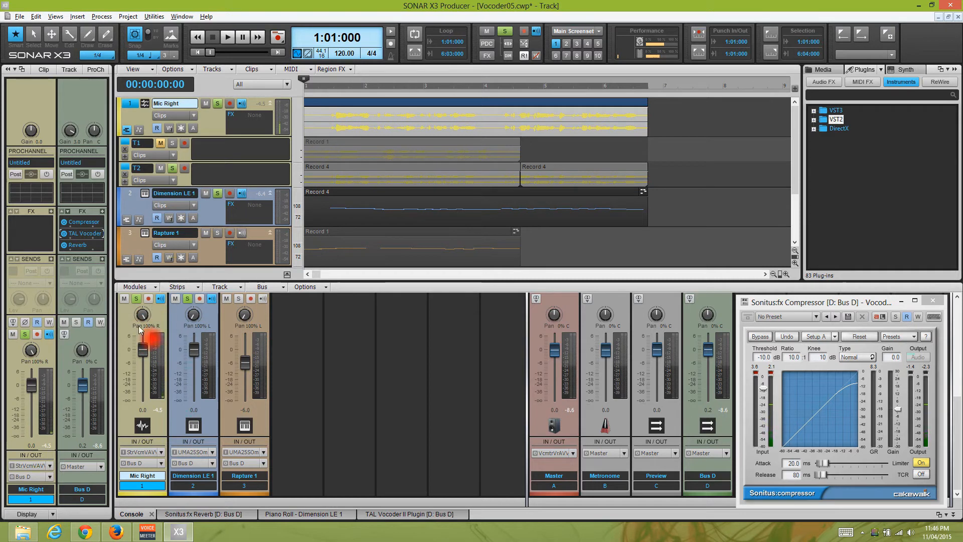
- Examine the available MIDI input sources and channels for the Dimension LE 1 track in the Console
mouse_move(146, 326)
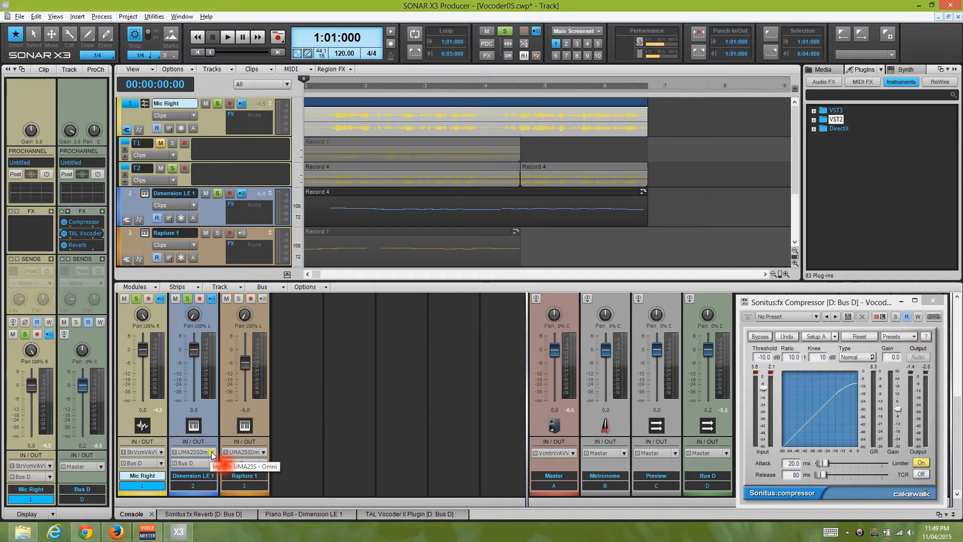
click(212, 452)
mouse_move(256, 405)
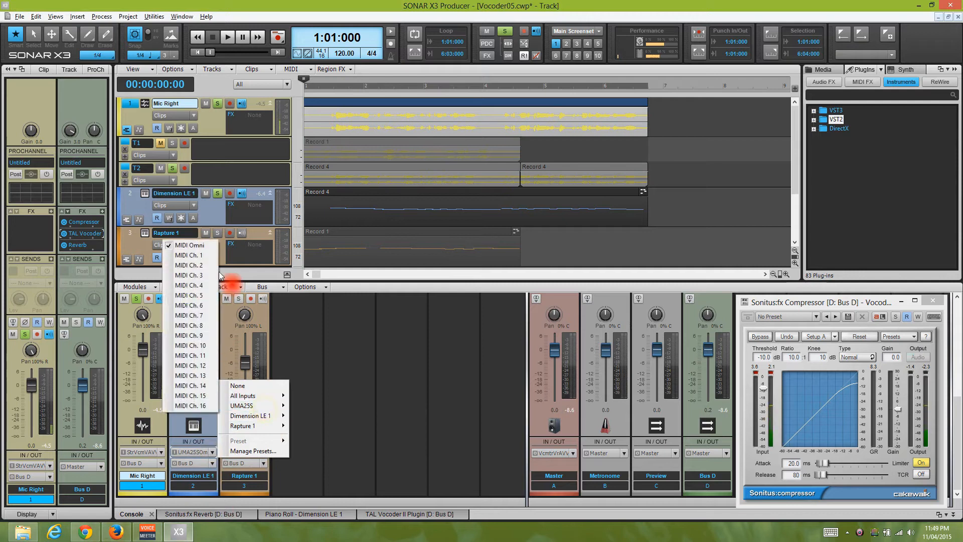
click(192, 494)
click(285, 489)
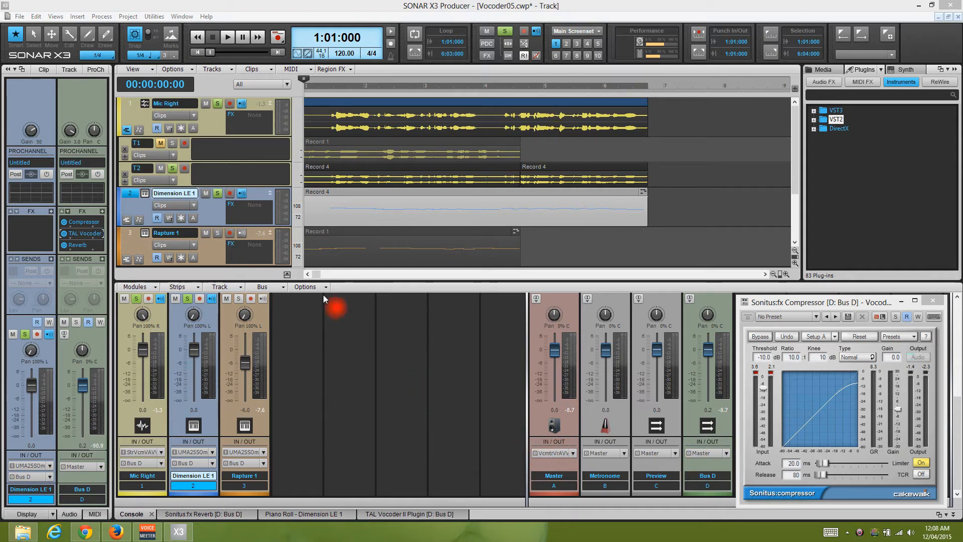
- Show the Rapture 1 track's notes in the Piano Roll, with the TAL Vocoder II window undocked and floating above
click(129, 232)
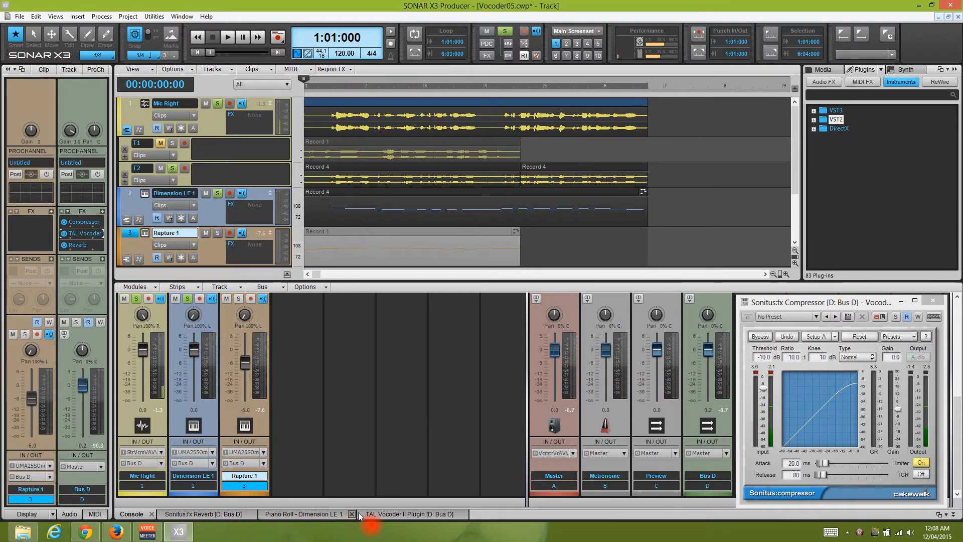
double_click(395, 513)
drag(486, 349, 649, 261)
click(287, 515)
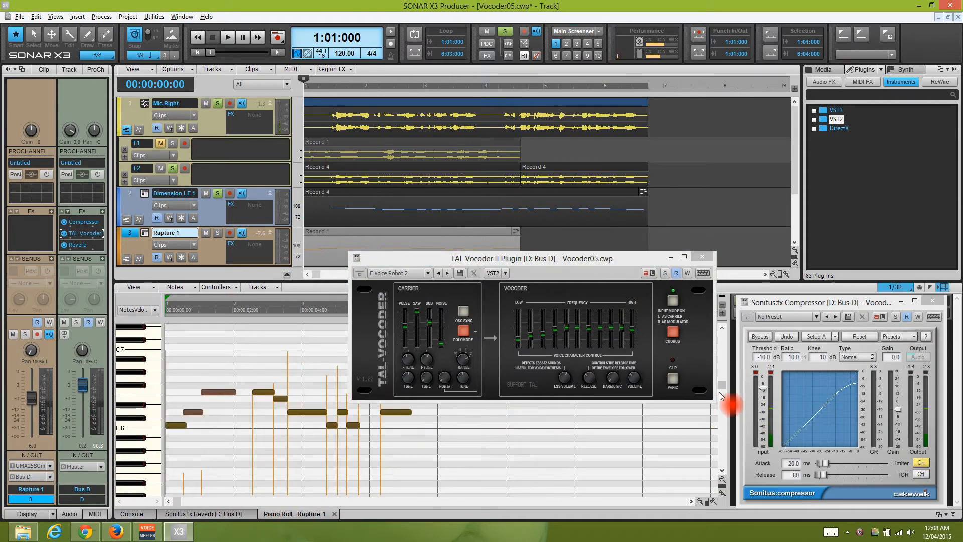
drag(721, 387, 724, 378)
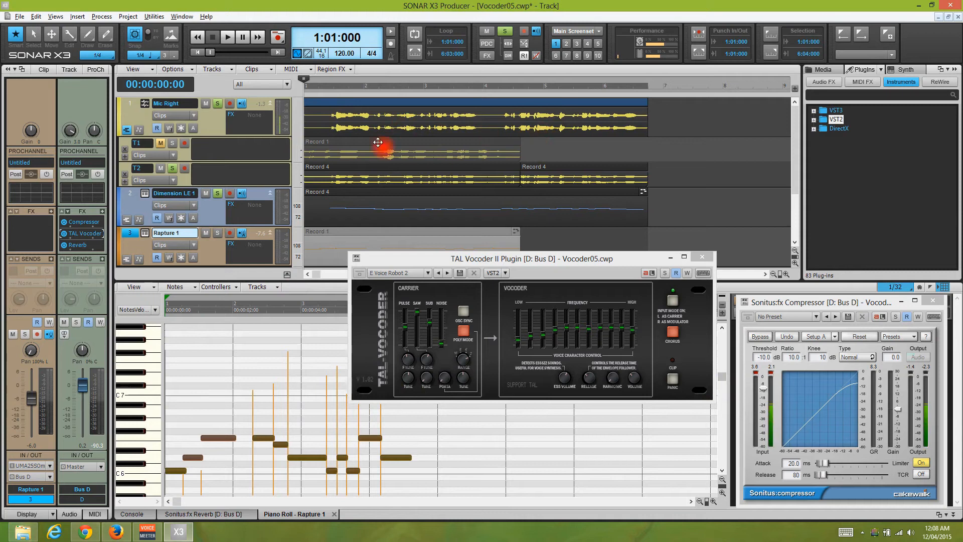
- Move the solo from Dimension LE 1 to Rapture 1, solo take T1 of Mic Right, and audition the combination
click(221, 234)
click(172, 143)
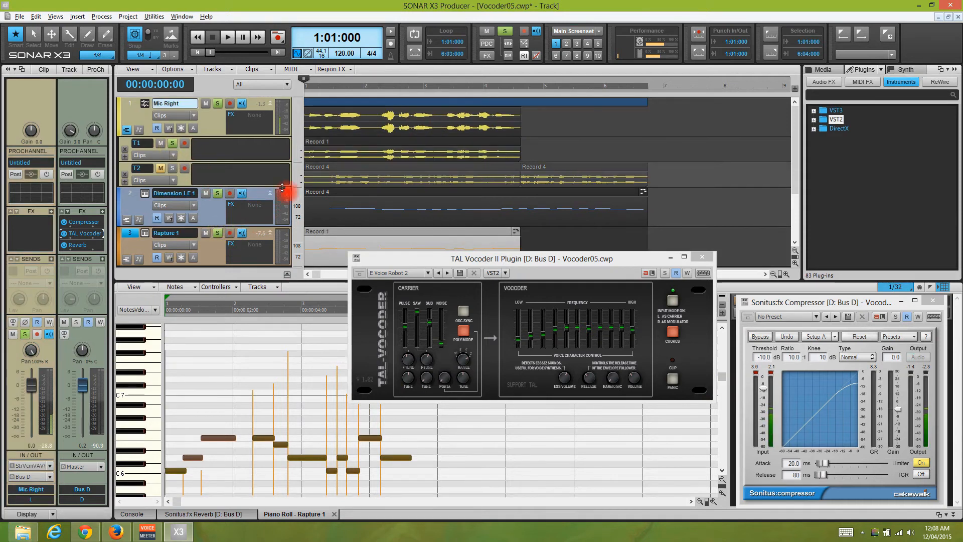
click(218, 193)
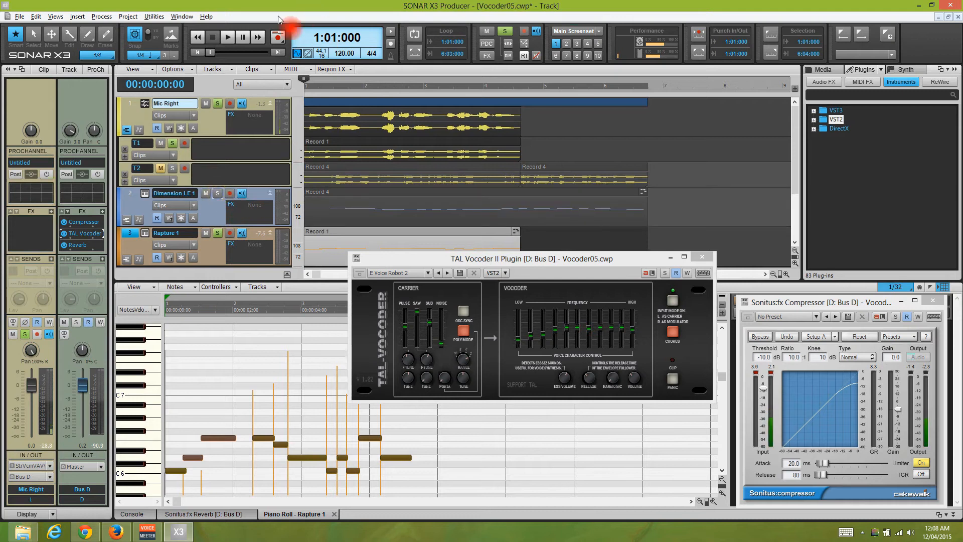
click(229, 38)
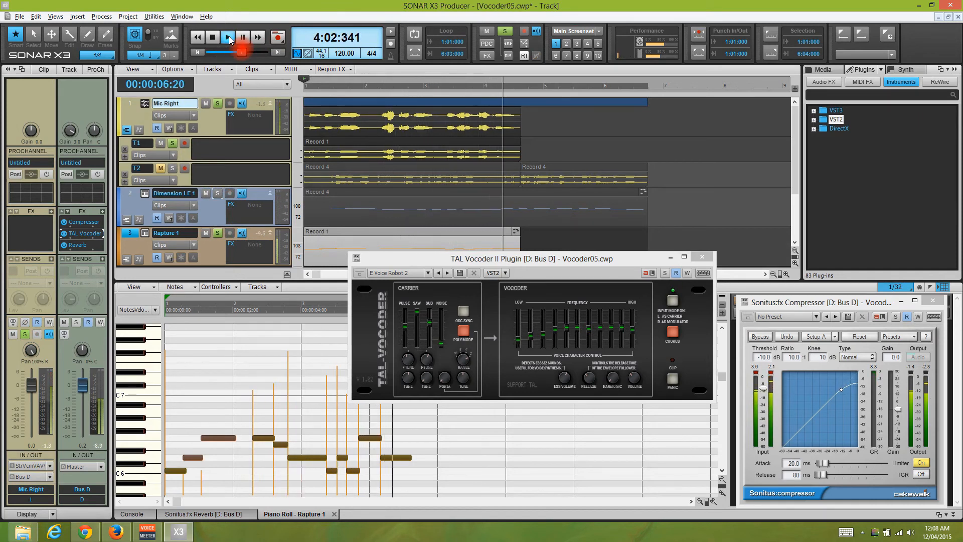
click(213, 37)
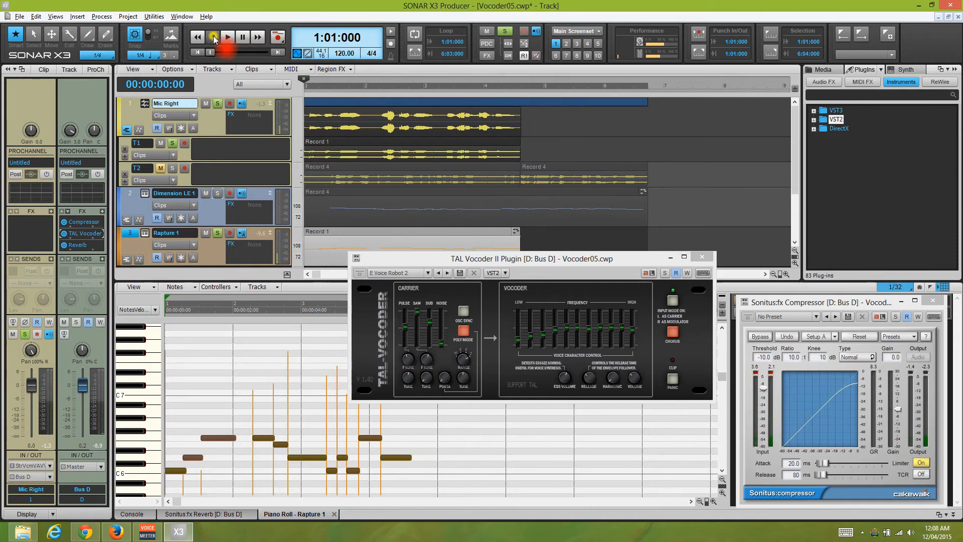
- View the preset list of the TAL Vocoder II plug-in
click(394, 333)
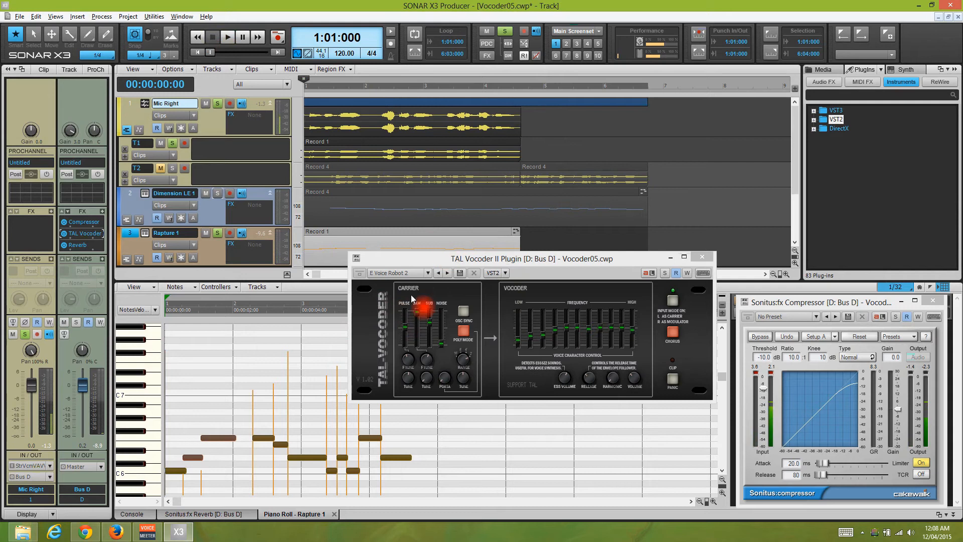
click(428, 272)
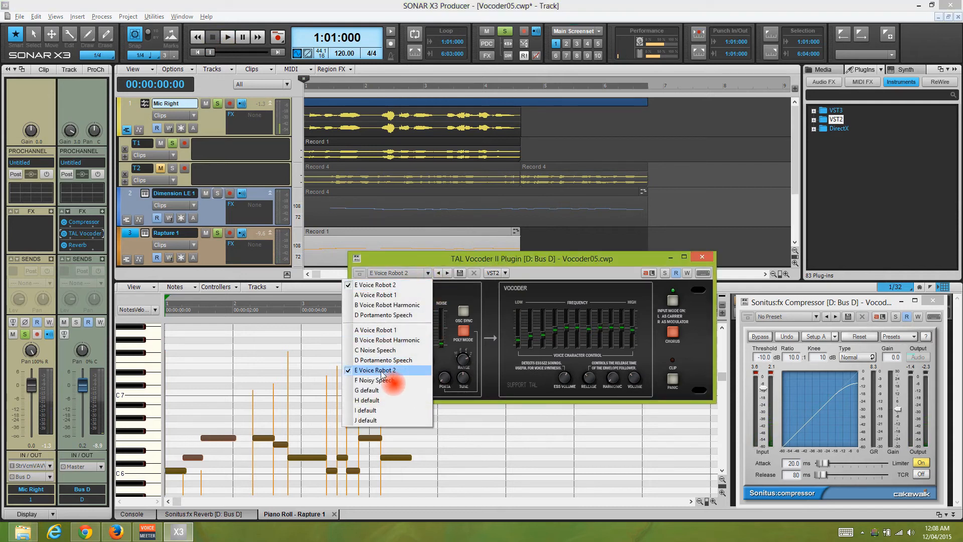
click(146, 236)
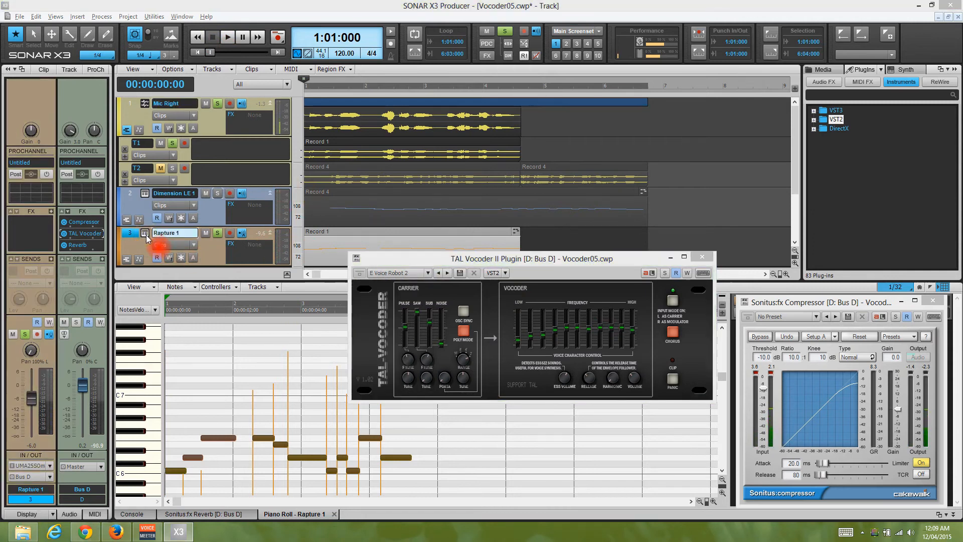
- Open the Rapture 1 synth, browse the Leads programs around Steam Punk in its Program Browser, and put the synth window away
click(145, 233)
drag(595, 274, 686, 106)
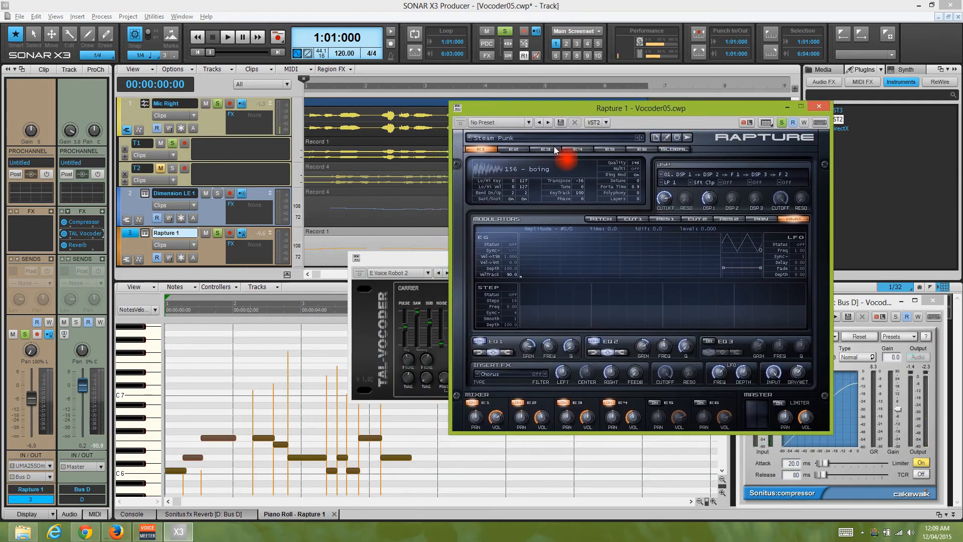
click(538, 143)
click(528, 235)
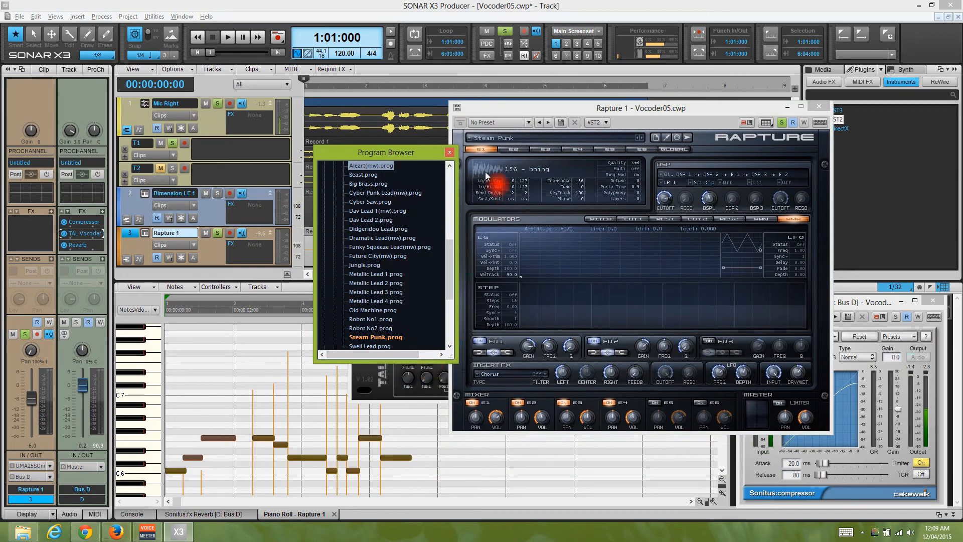
drag(448, 266, 452, 252)
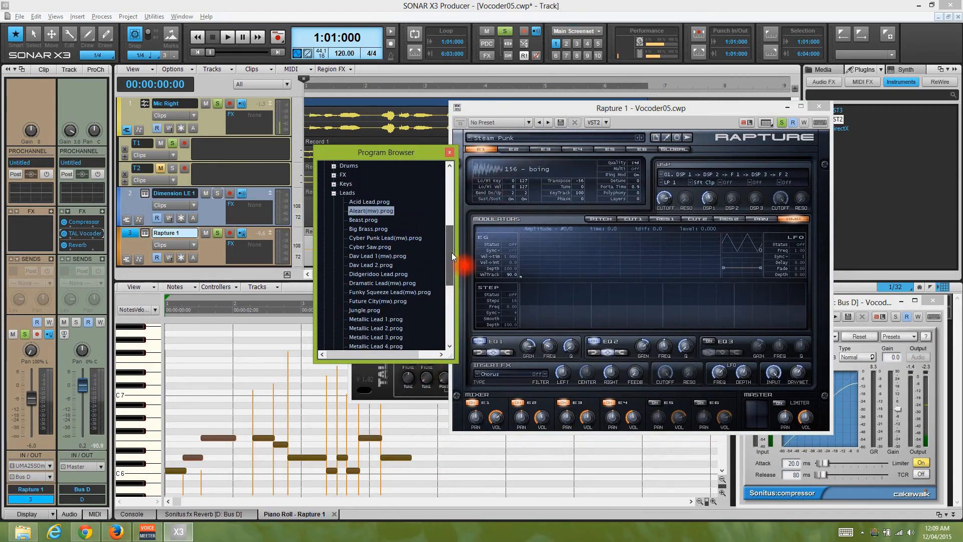
click(449, 156)
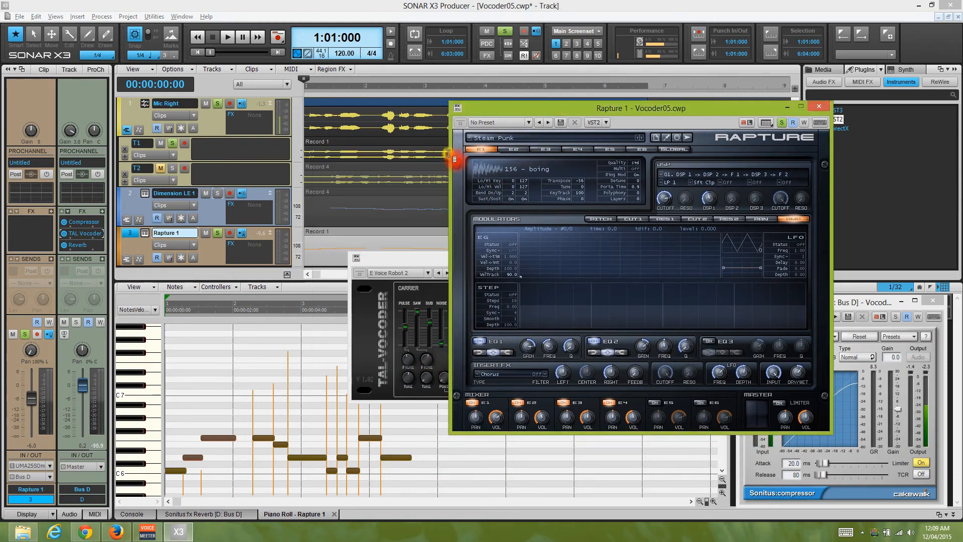
click(786, 107)
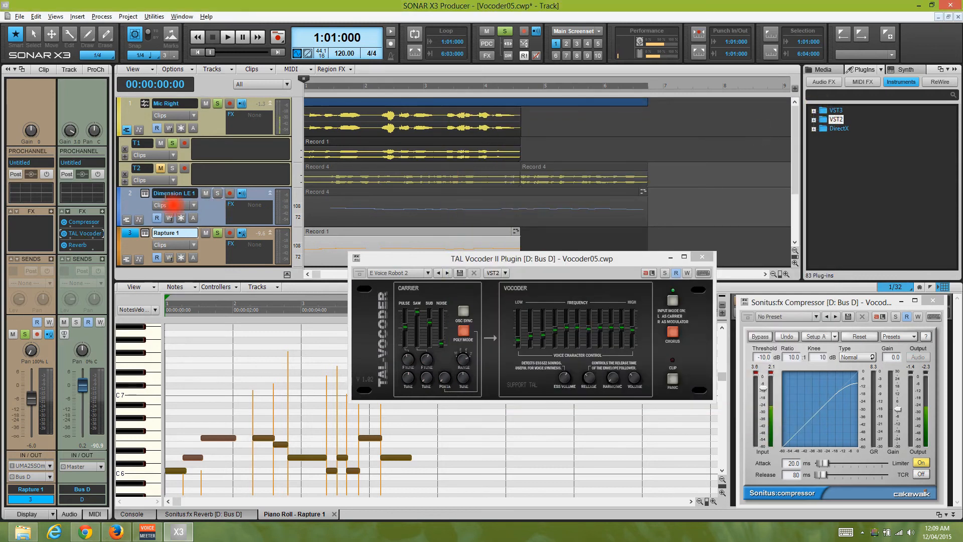
- View the Dimension LE 1 synth with its CZ Lead program and close its window
click(146, 197)
click(146, 197)
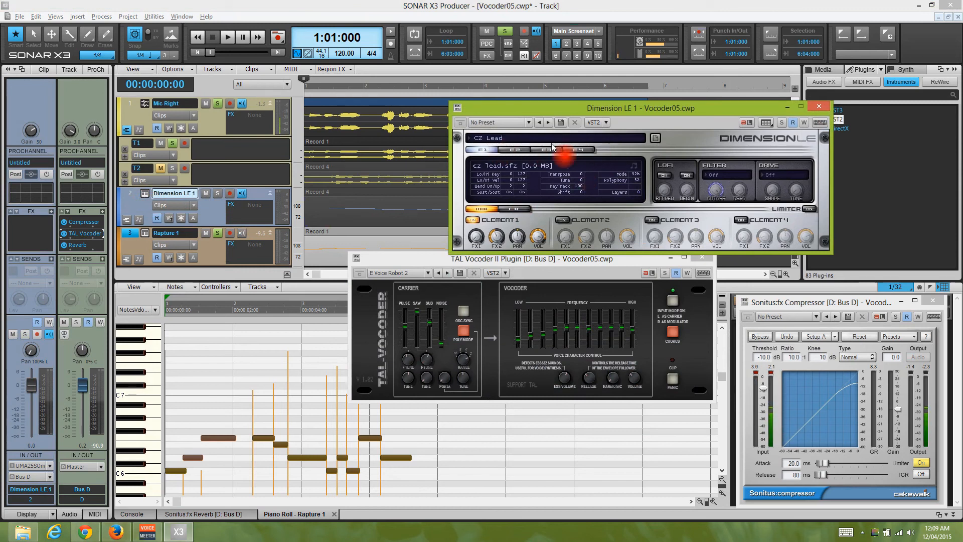
click(820, 107)
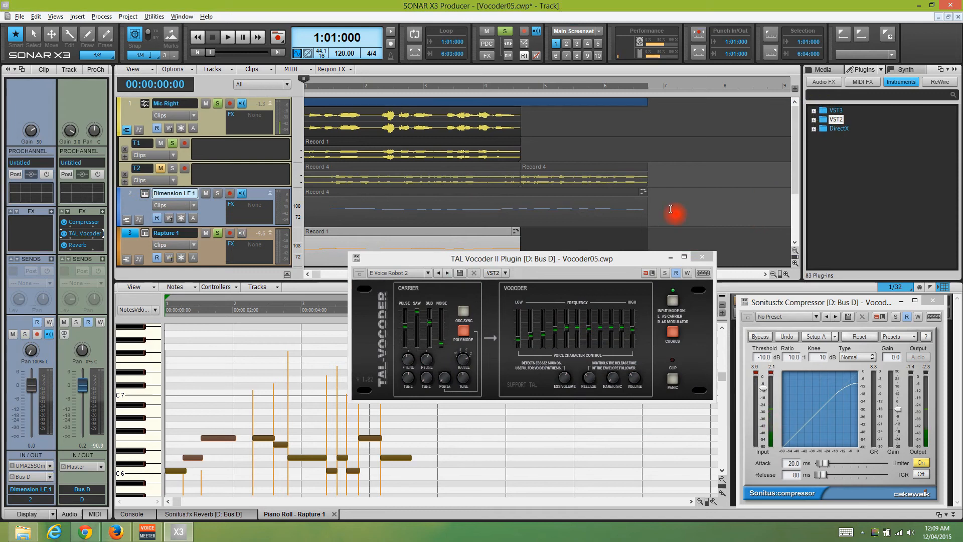